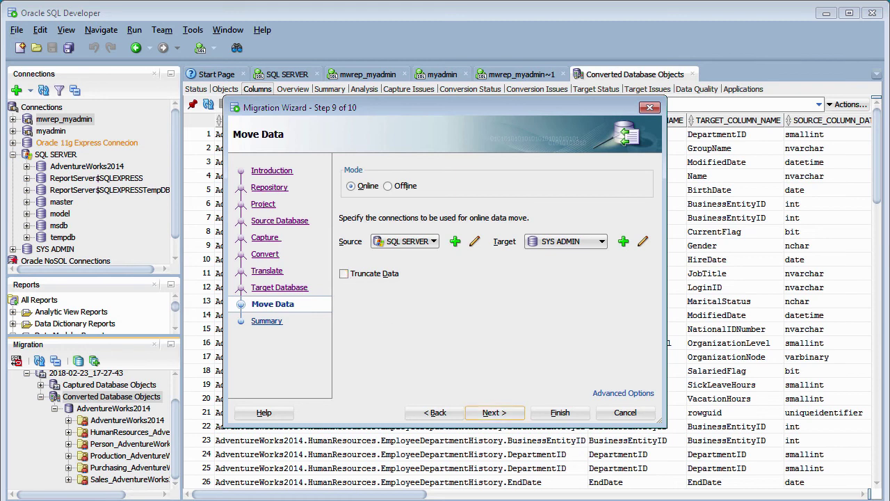
Advance past the data-move step and log in as SYS ADMIN with its password
click(490, 413)
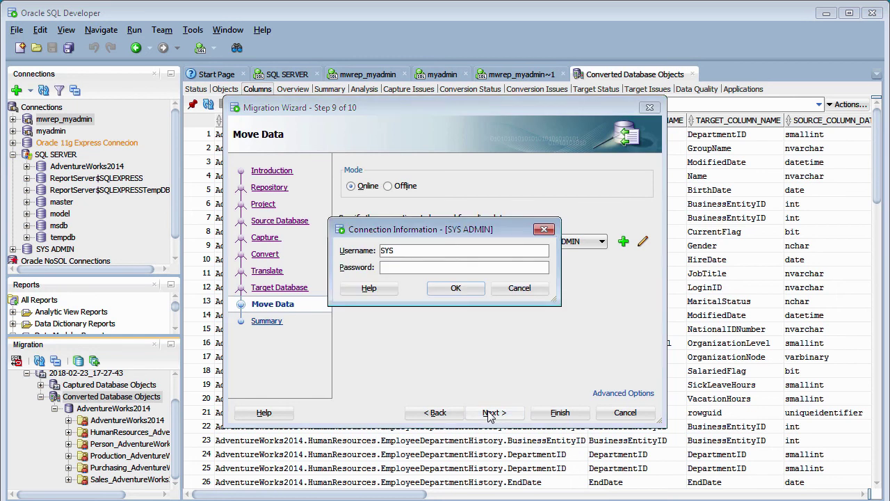
key(ctrl+v)
click(449, 289)
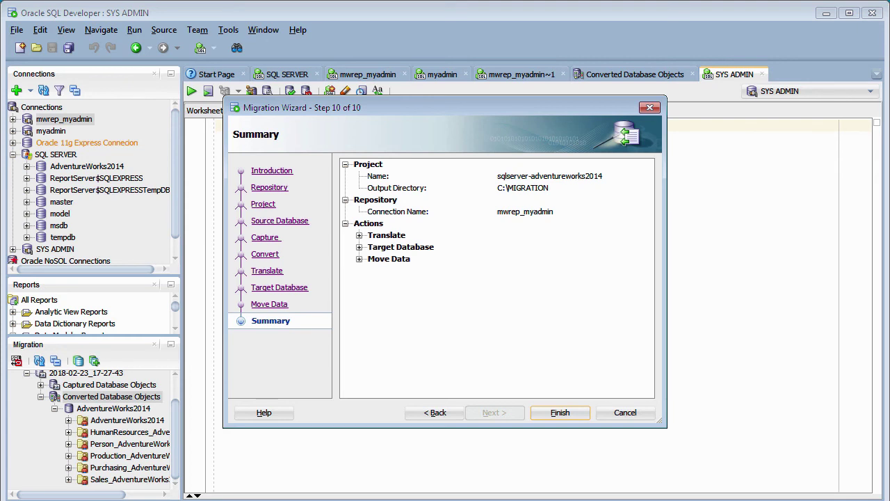
Expand the Translate, Target Database and Move Data nodes in the migration Summary
click(359, 235)
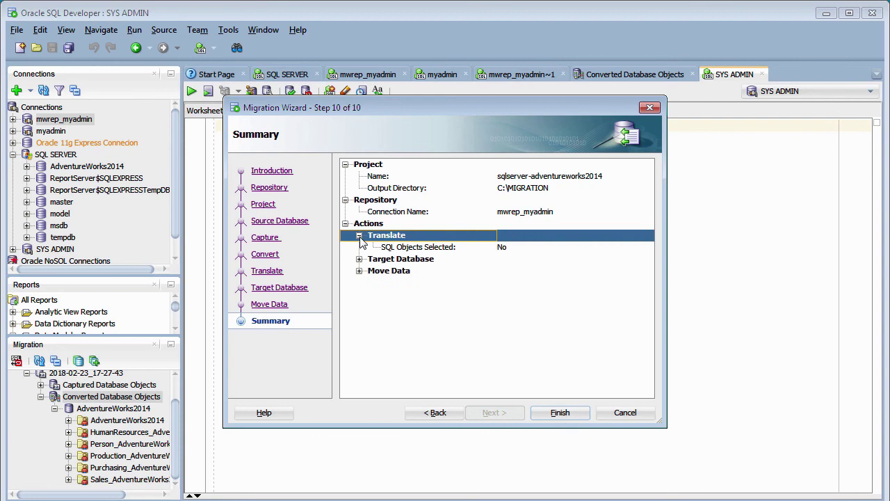
click(360, 259)
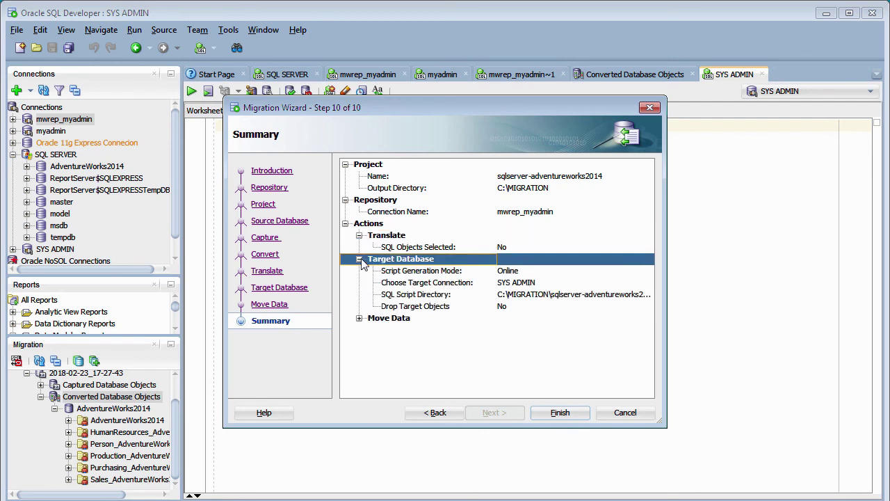
click(359, 318)
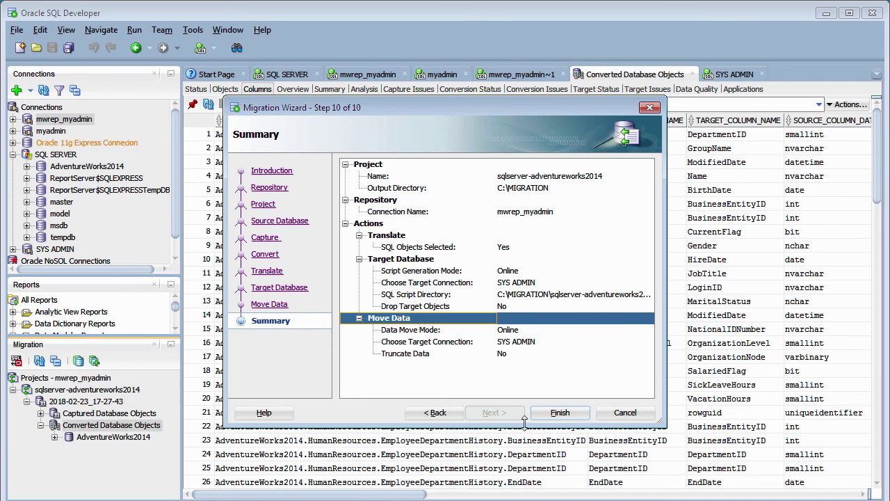
Finish the wizard to run the AdventureWorks2014 migration into SYS ADMIN
click(556, 414)
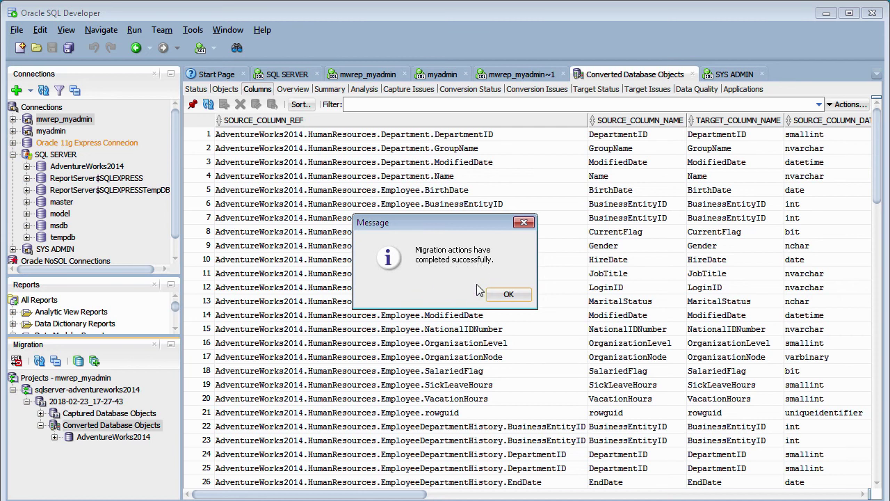
Acknowledge the message that the migration actions completed successfully
click(508, 294)
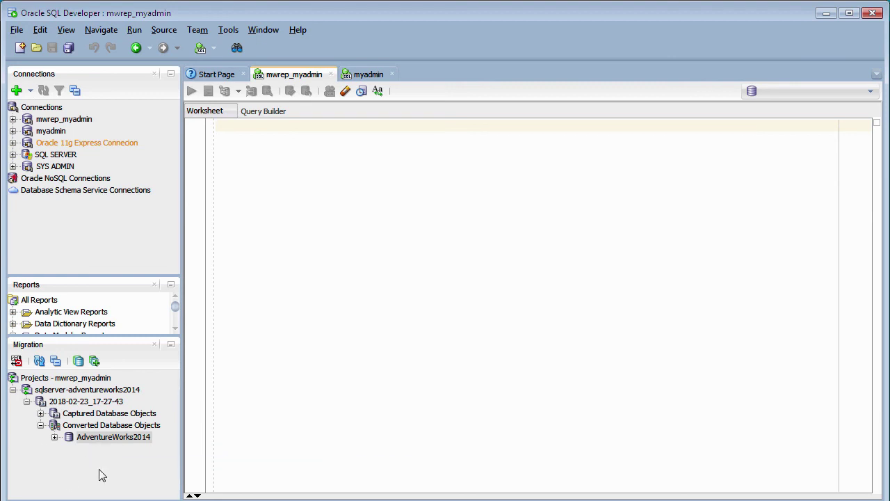
List the converted AdventureWorks2014 schemas and begin a new connection named 'Adventure'
click(55, 437)
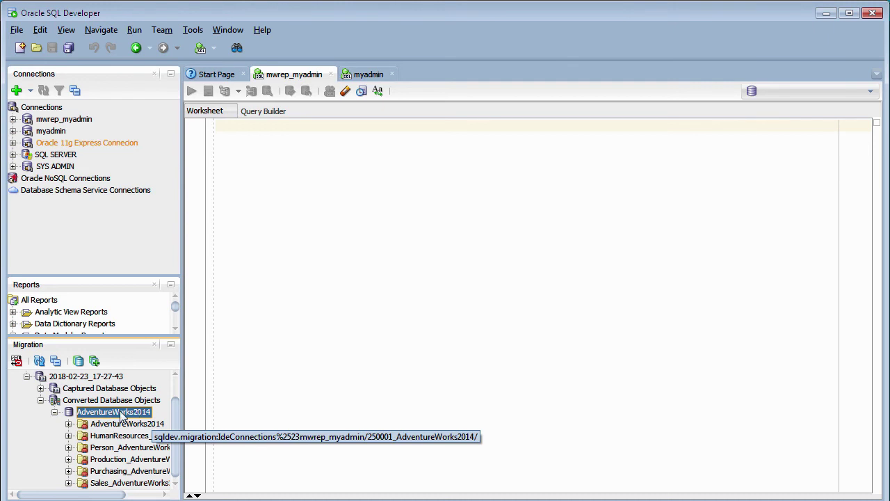
click(16, 91)
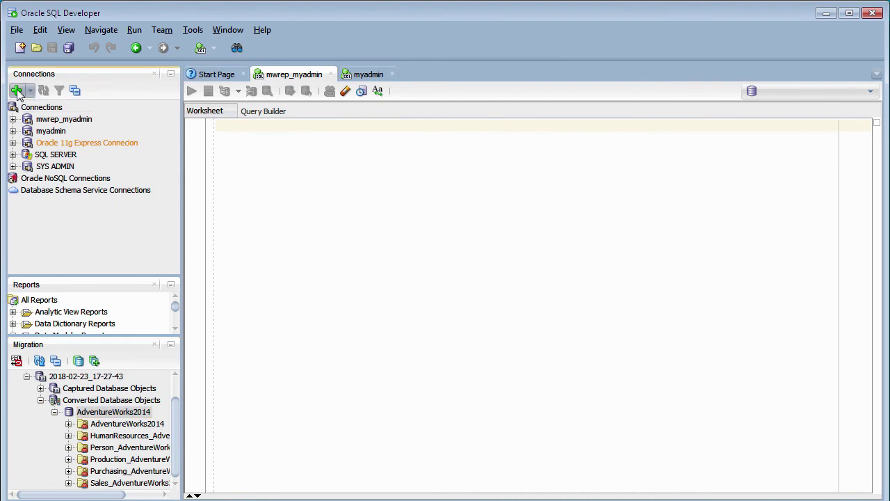
click(503, 150)
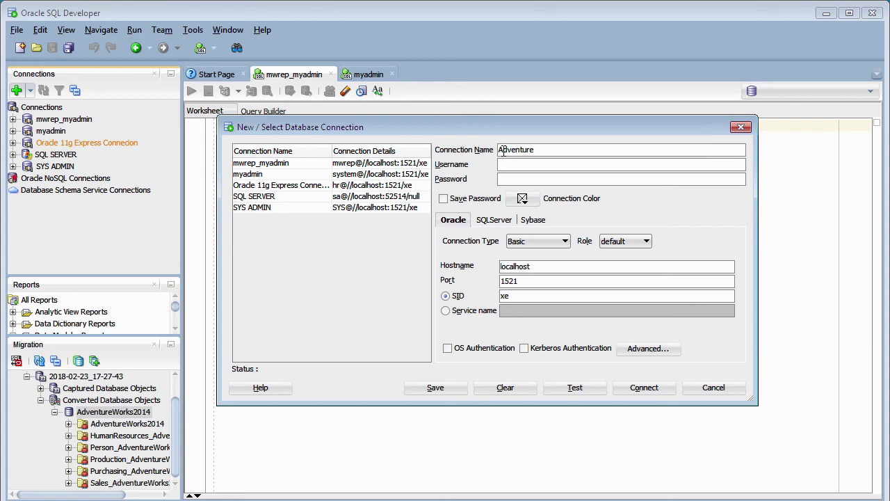
Name the connection AdventureWorks2014, reuse that name as the username, and enable Save Password
text(Works2014)
drag(577, 148, 465, 150)
key(ctrl+c)
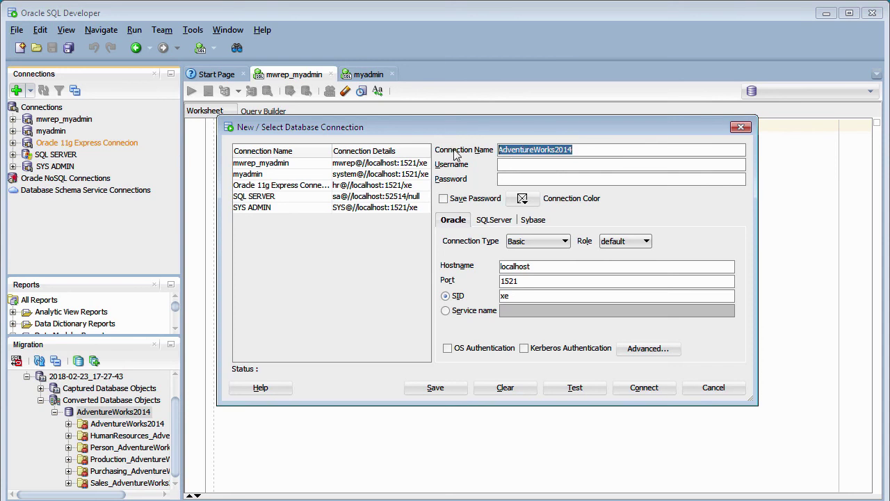
click(515, 165)
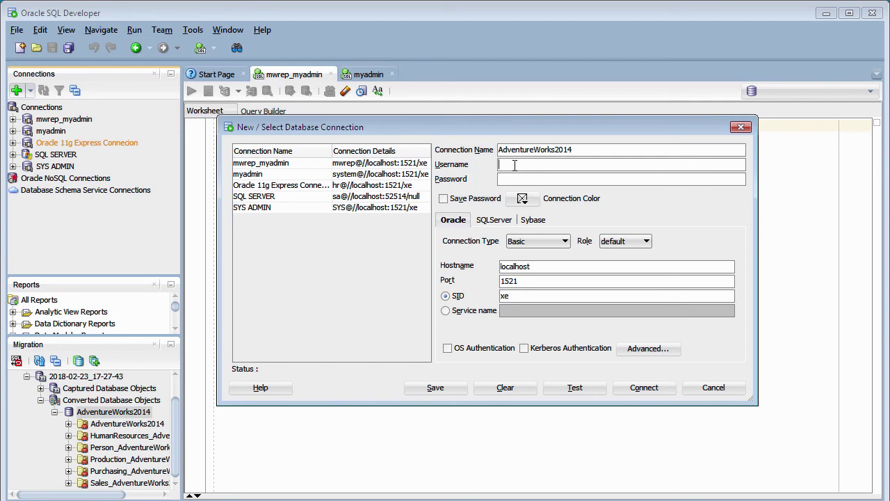
key(ctrl+v)
key(ctrl+v)
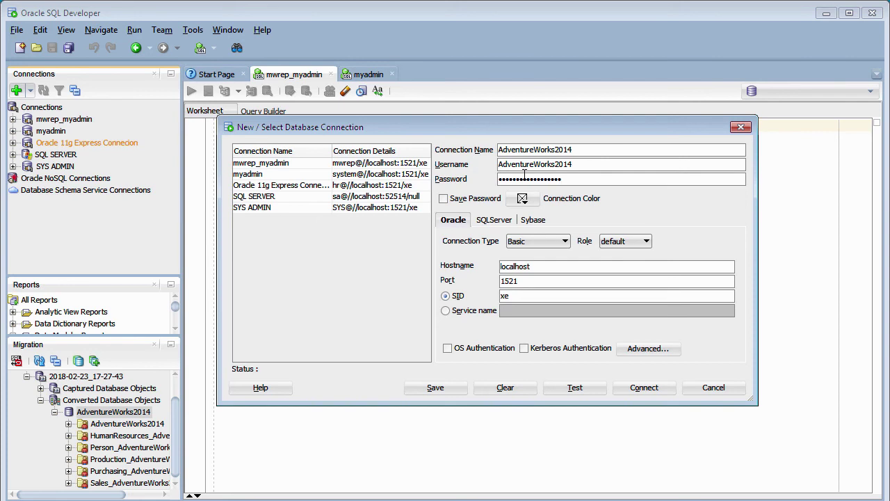
click(444, 199)
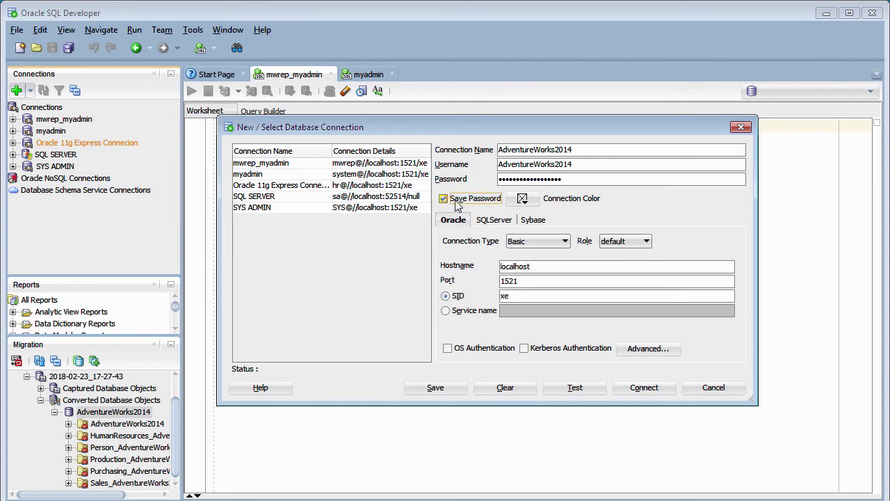
click(523, 199)
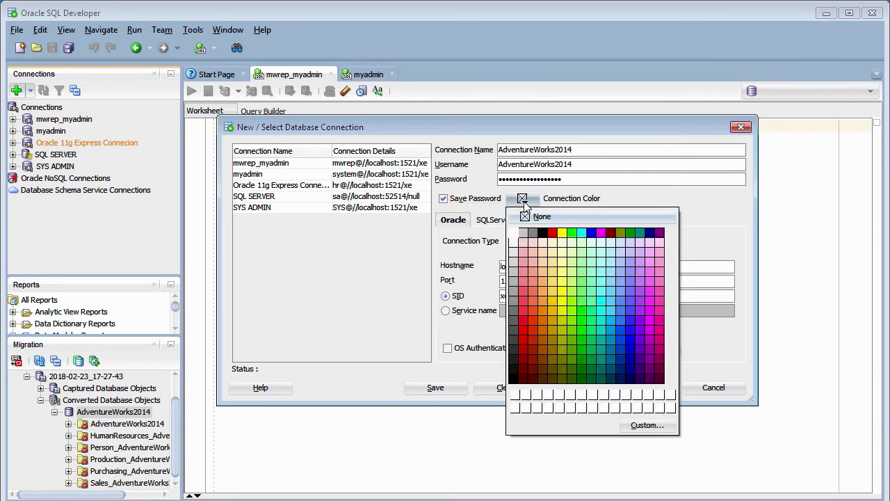
Give the AdventureWorks2014 connection a red colour and keep Save Password ticked
click(553, 233)
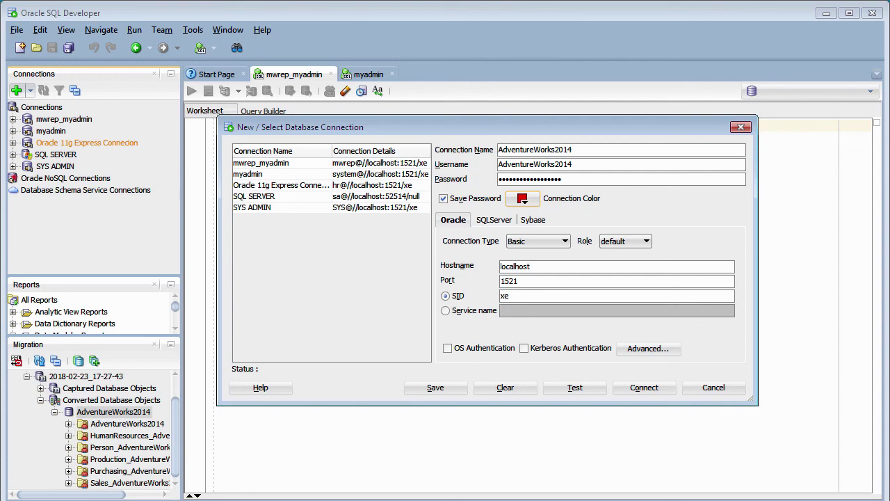
click(443, 199)
Test, save and connect the AdventureWorks2014 connection, opening its worksheet
click(580, 388)
click(435, 388)
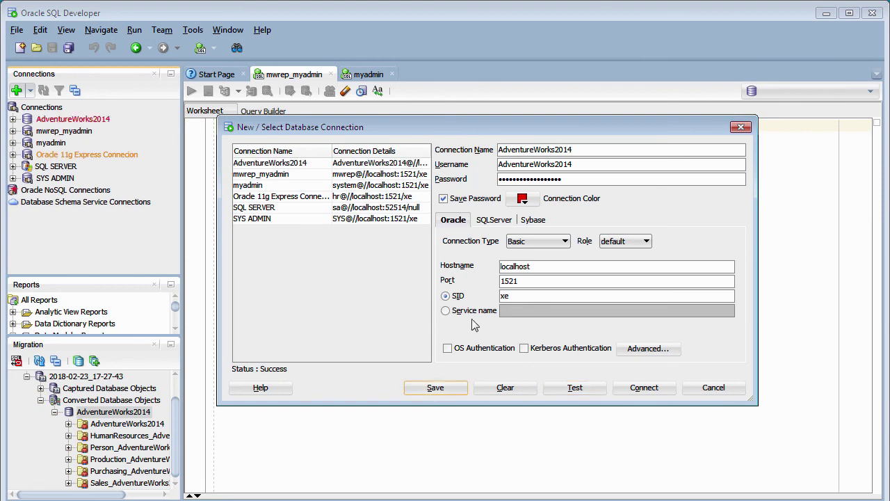
click(635, 387)
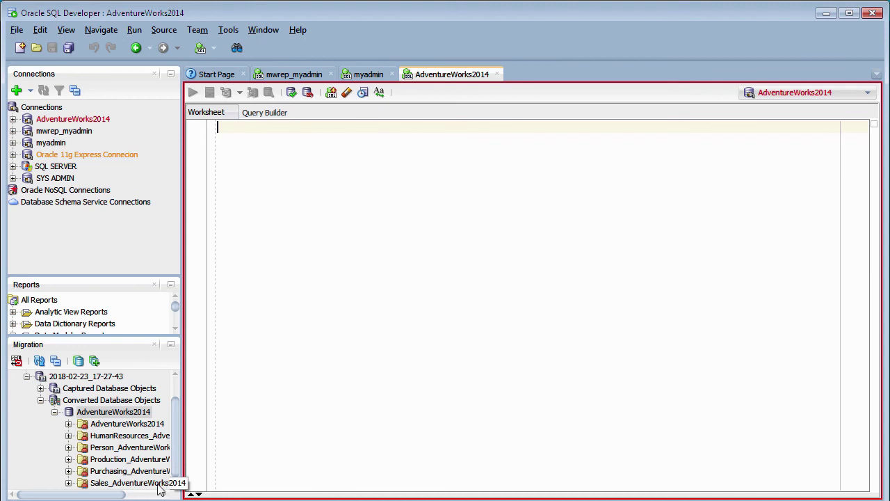
Open the converted AdventureWorks2014 model's migration status, then return to the SQL worksheet
double_click(57, 416)
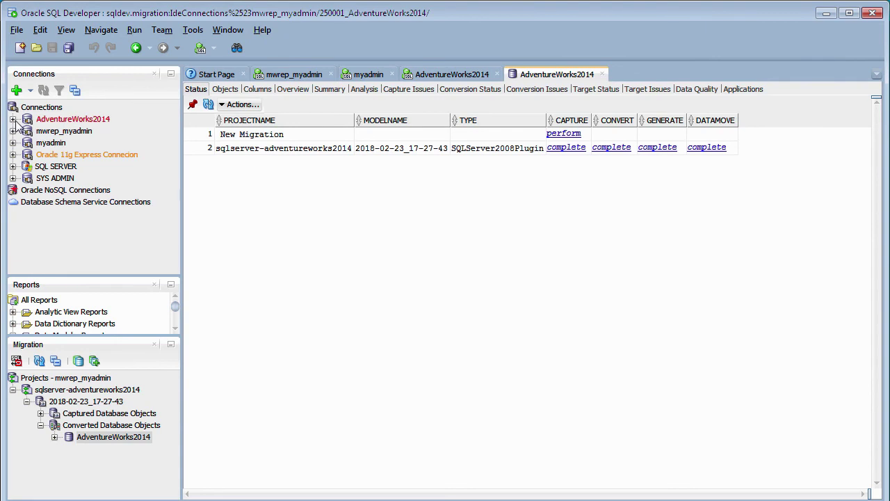
click(461, 77)
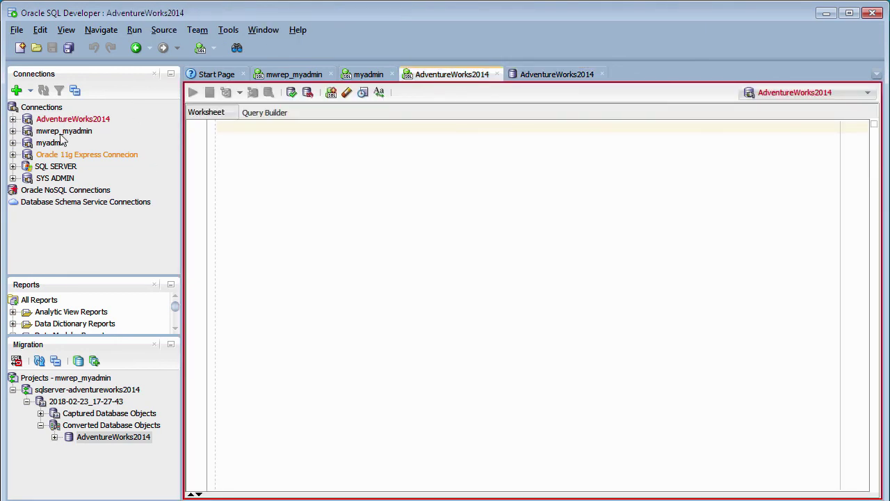
Expand the AdventureWorks2014 connection and its Other Users node to reveal the migrated schemas
click(13, 120)
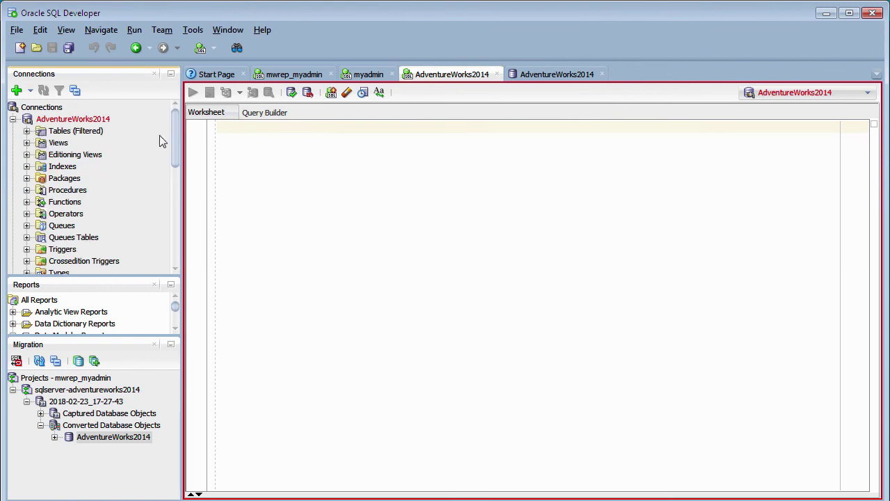
mouse_move(174, 147)
mouse_down()
mouse_move(175, 155)
mouse_move(175, 133)
mouse_up()
drag(175, 133, 175, 161)
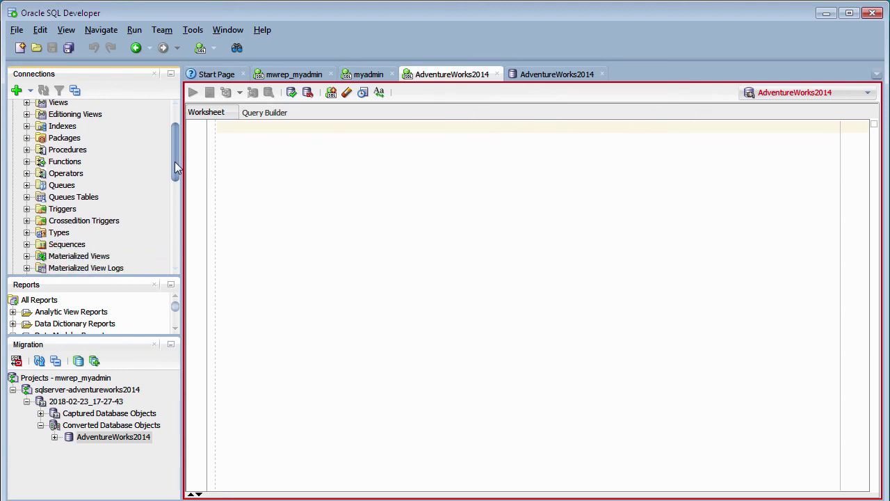
drag(175, 162, 176, 255)
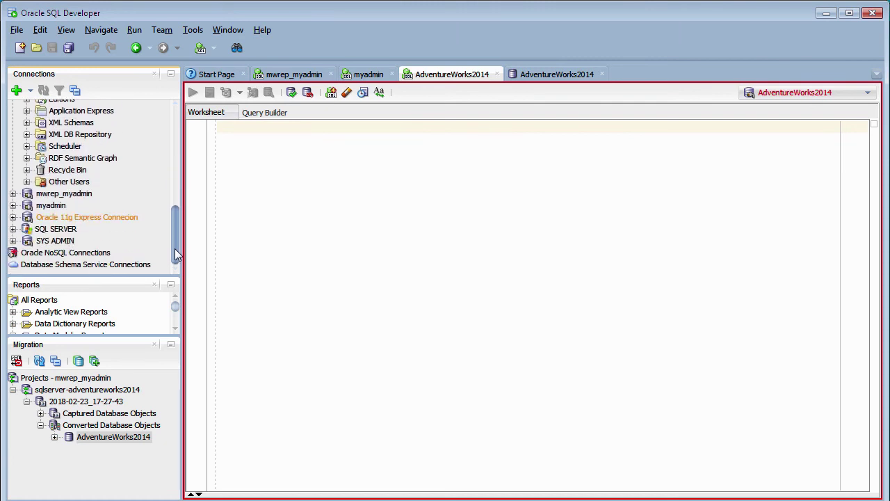
click(26, 182)
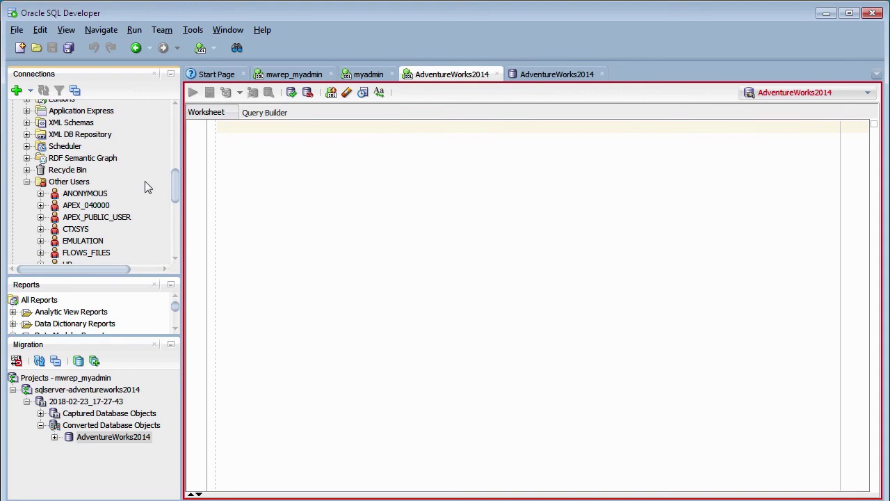
drag(172, 191, 172, 216)
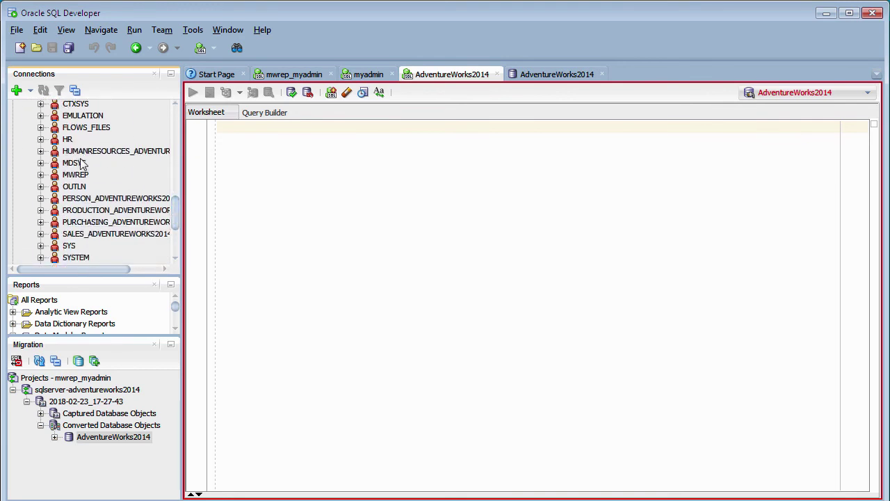
drag(107, 268, 113, 269)
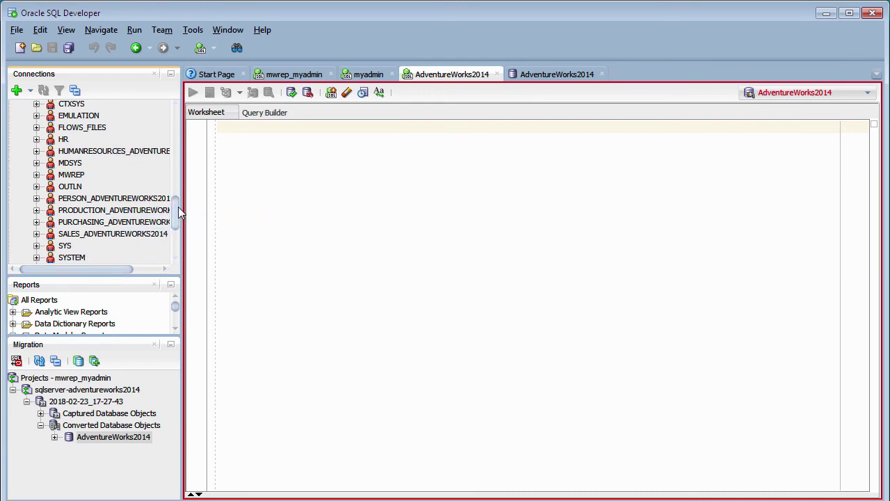
drag(174, 211, 174, 212)
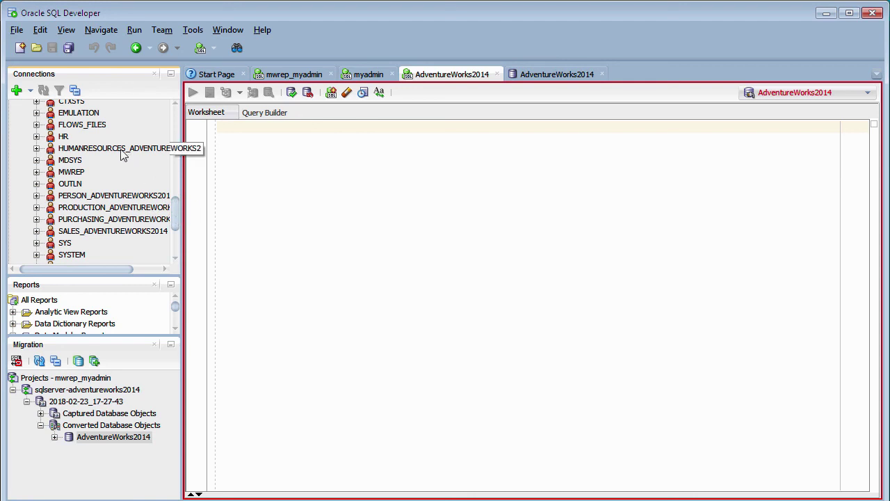
Open the HumanResources DEPARTMENT table's four column definitions, then return to the AdventureWorks2014 worksheet
click(36, 149)
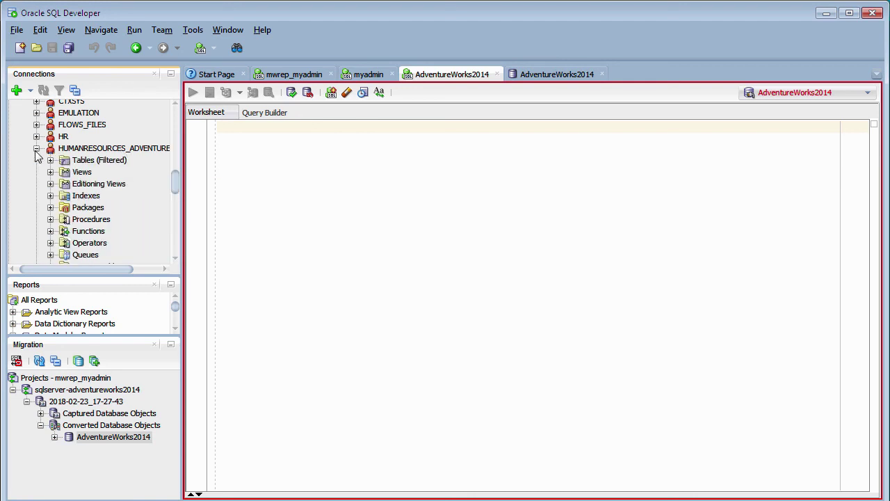
click(51, 162)
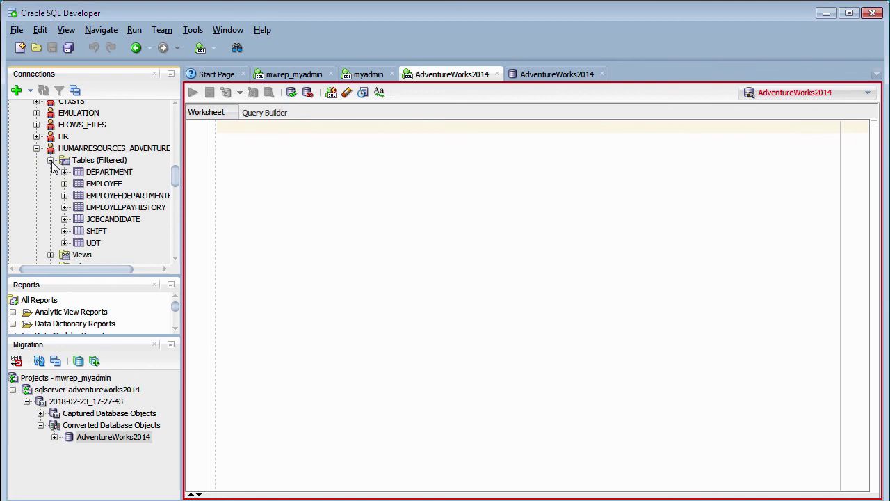
click(92, 176)
double_click(93, 175)
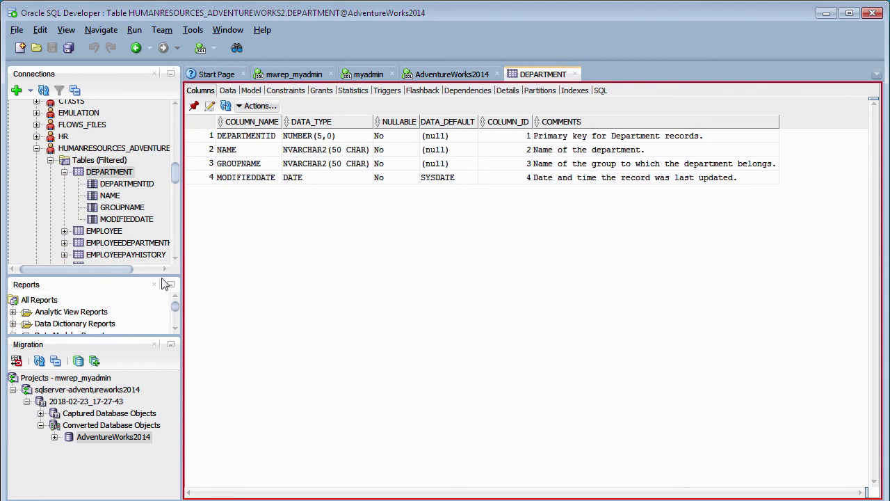
click(425, 77)
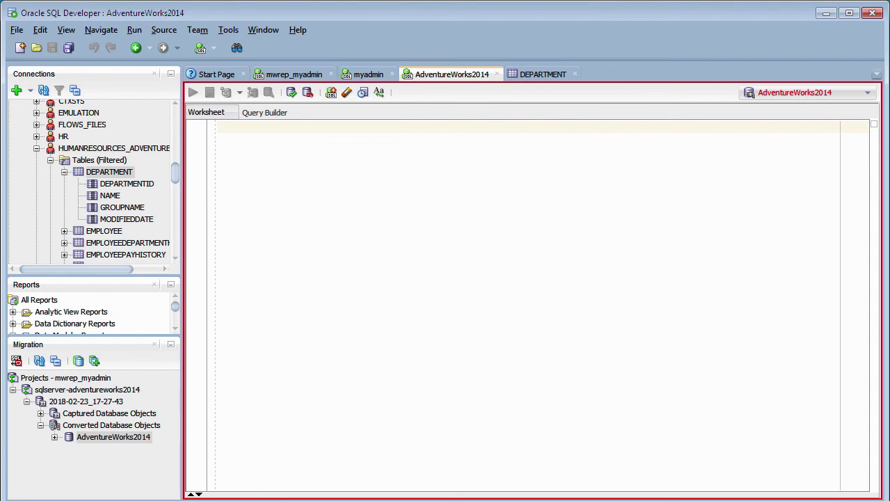
Paste and run SELECT * FROM HUMANRESOURCES_ADVENTUREWORKS2.EMPLOYEE in the worksheet
text(SELECT * from HUMANRESOURCES_ADVENTUREWORKS2.EMPLOYEE;)
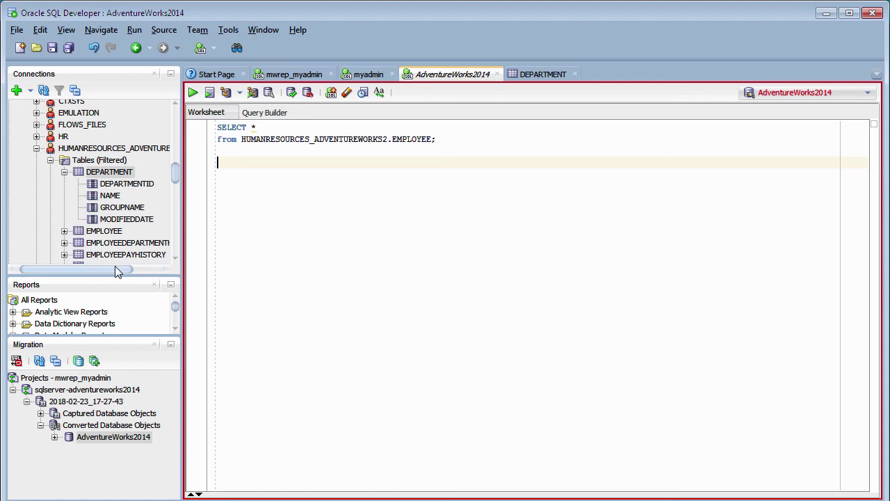
drag(116, 267, 142, 268)
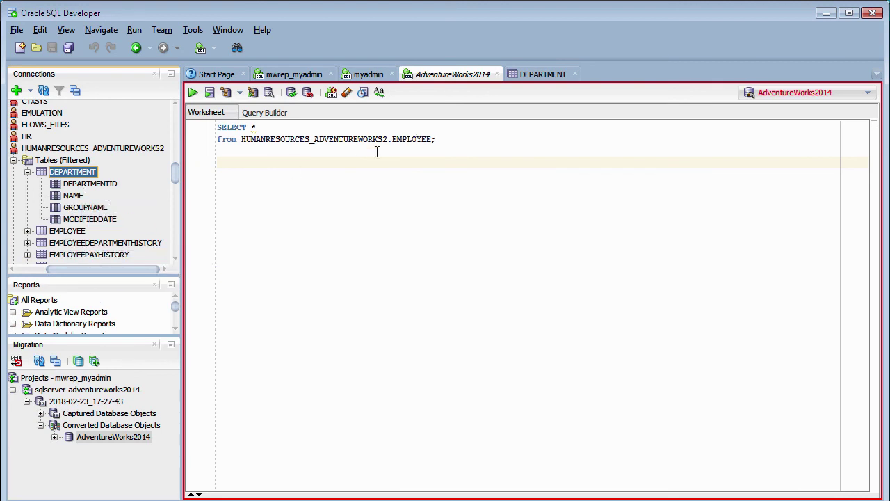
click(449, 140)
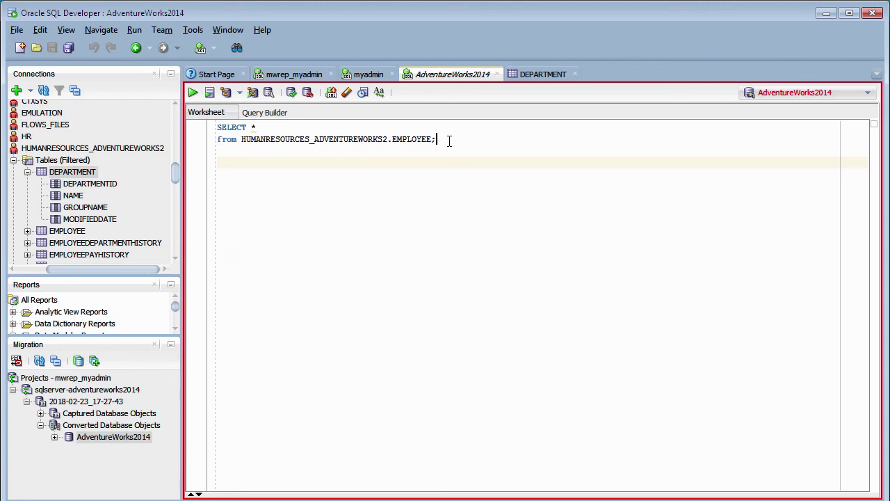
click(193, 93)
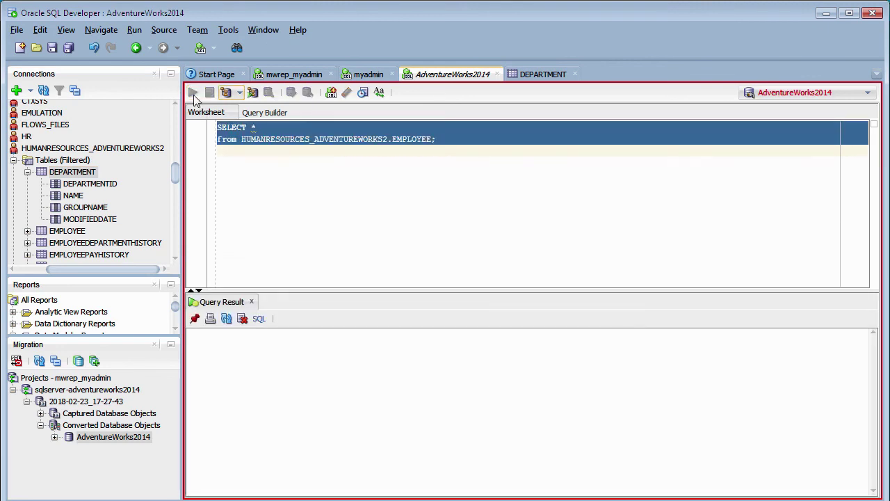